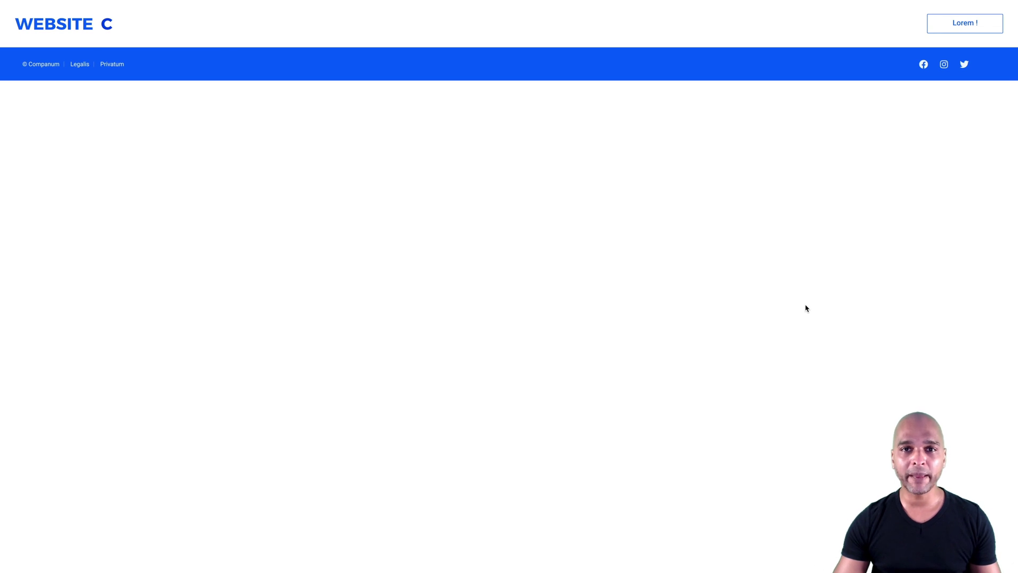
Step: Scroll down the Website C page past the pasted Website A and B sections to the footer
scroll(807, 308, down, 5)
scroll(806, 308, down, 10)
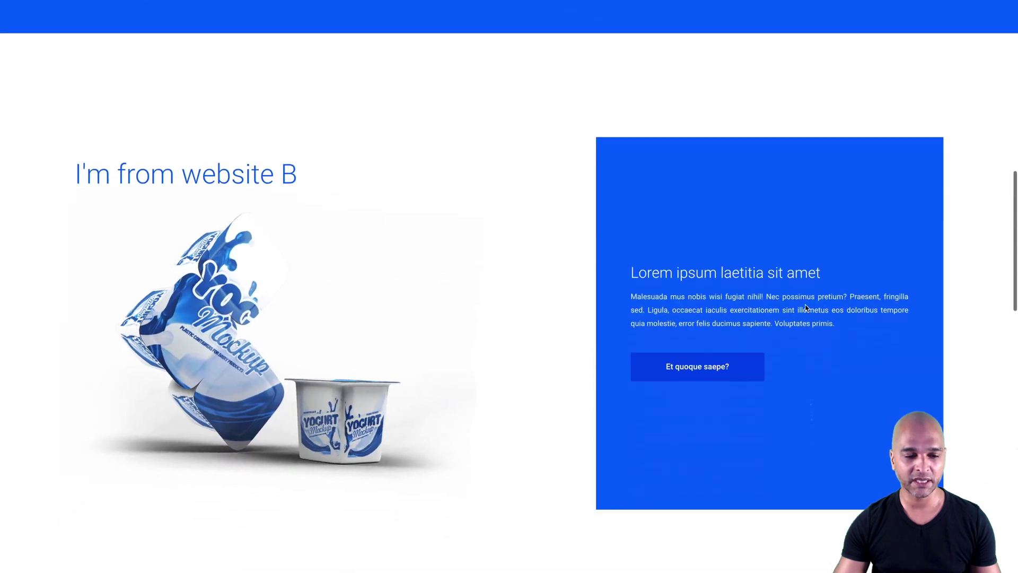
scroll(807, 308, down, 8)
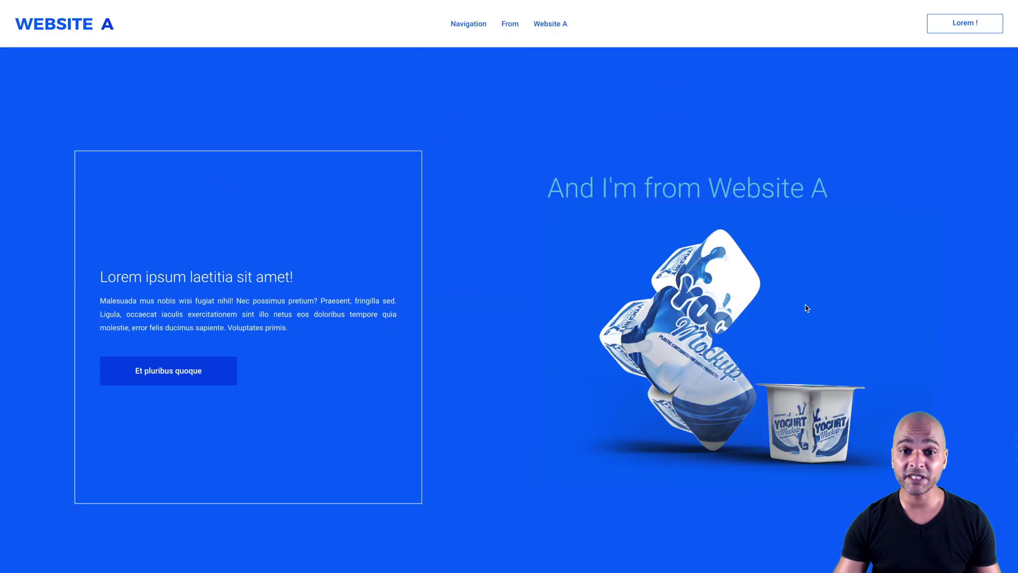
scroll(806, 308, down, 10)
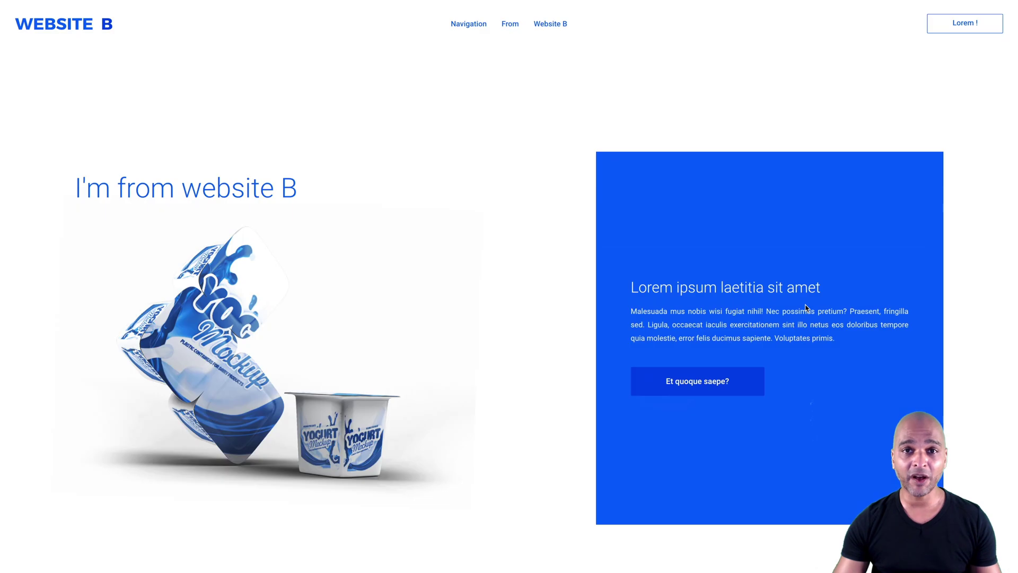
scroll(806, 308, down, 10)
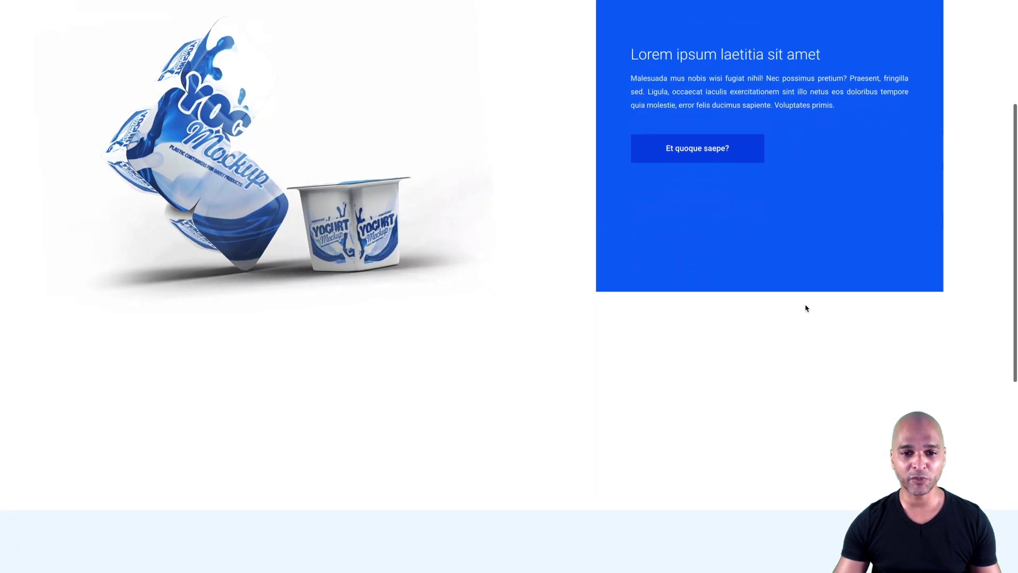
scroll(806, 308, down, 4)
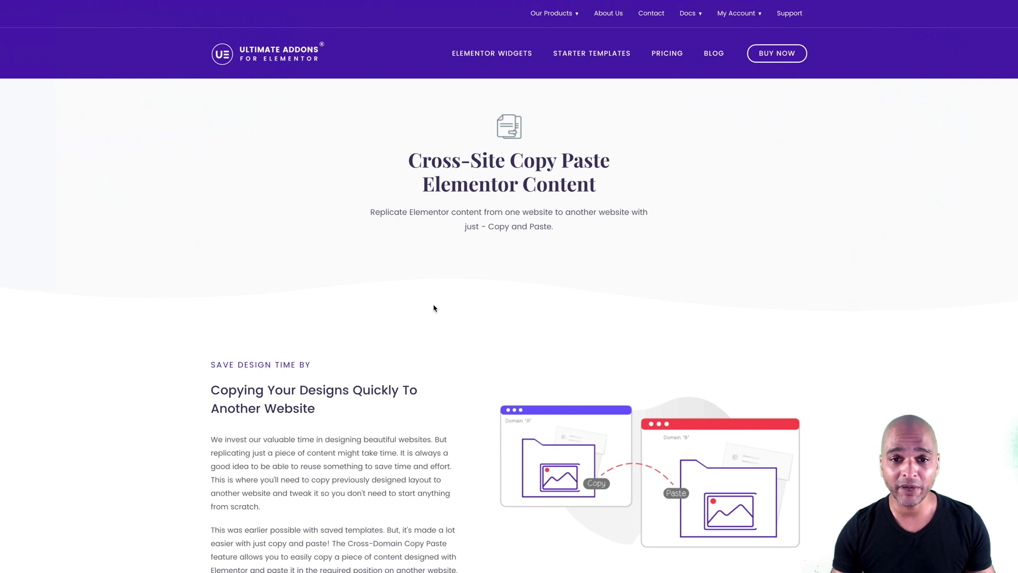
Step: Scroll through the Cross-Site Copy Paste feature page, then switch to the blank Website C page
scroll(400, 313, down, 5)
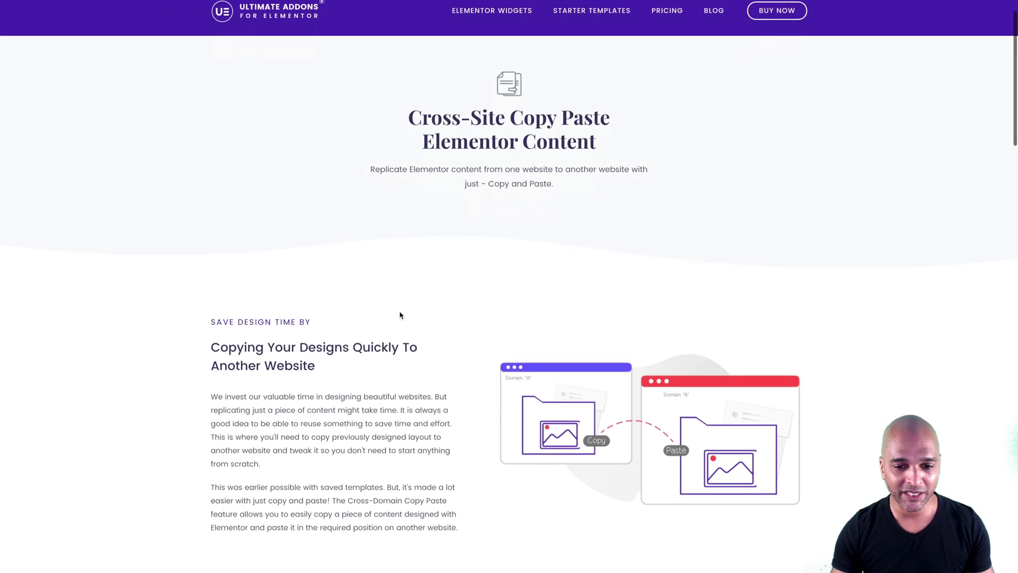
scroll(400, 313, down, 1)
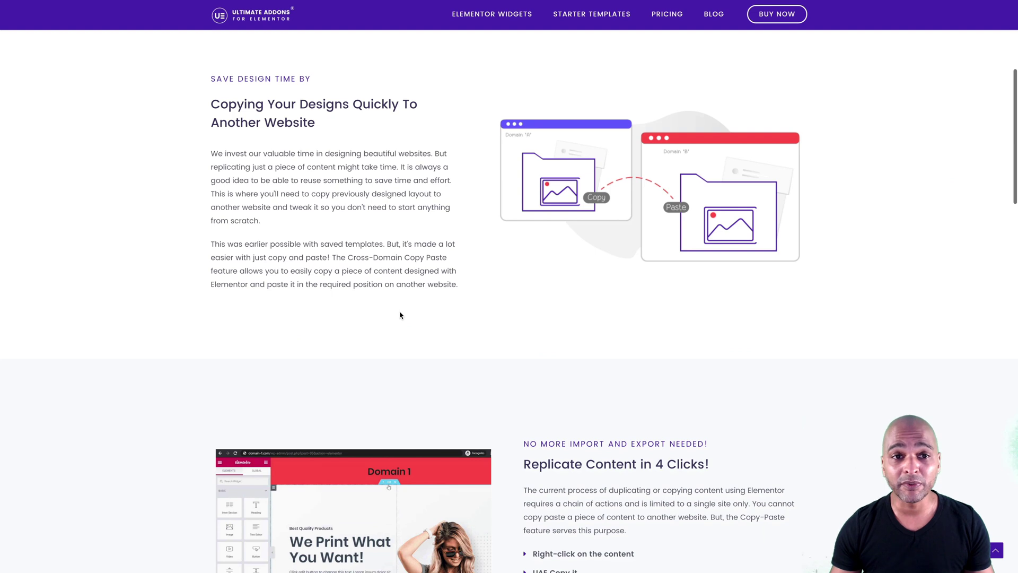
scroll(389, 268, up, 5)
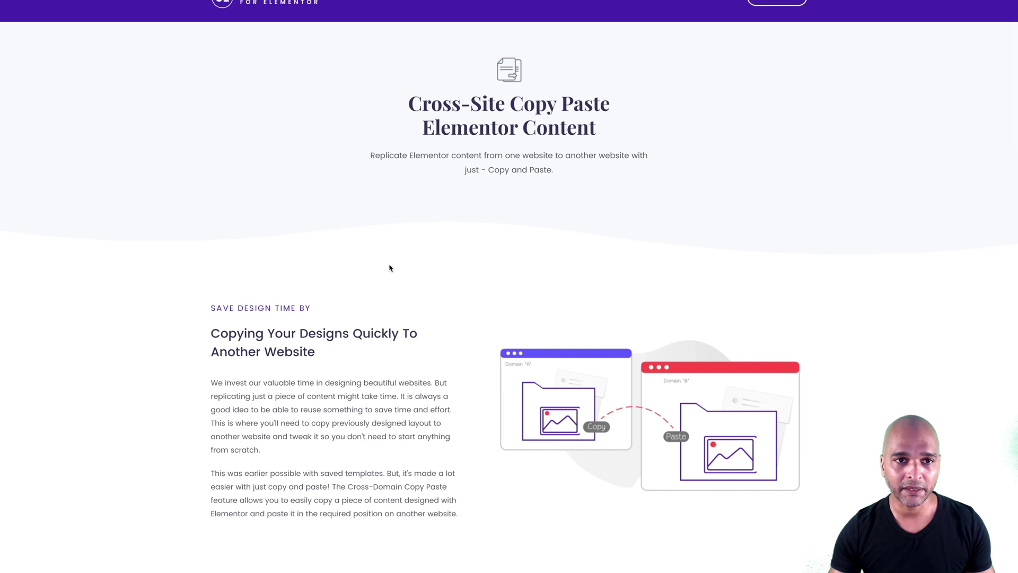
scroll(389, 268, up, 1)
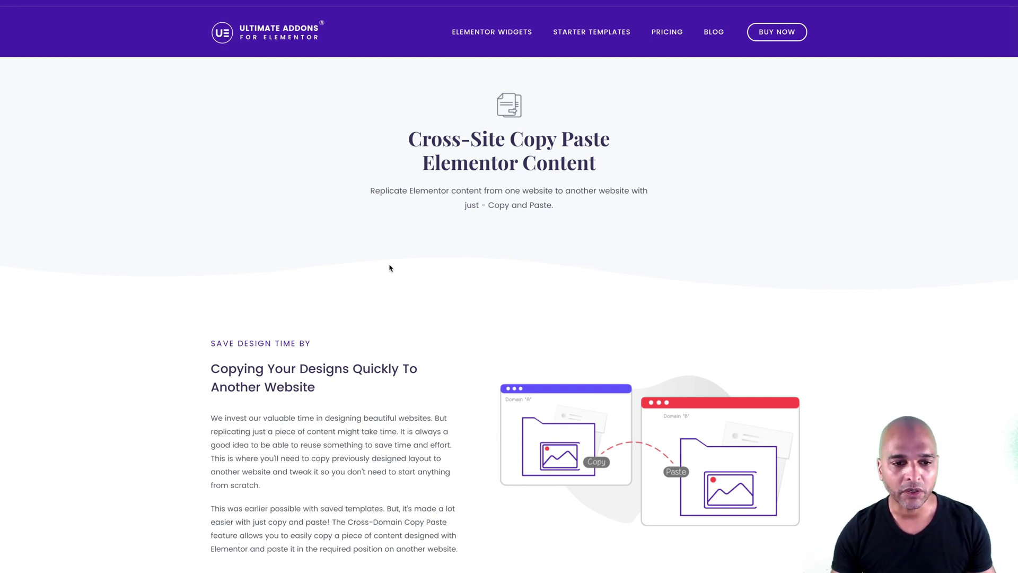
scroll(363, 335, down, 1)
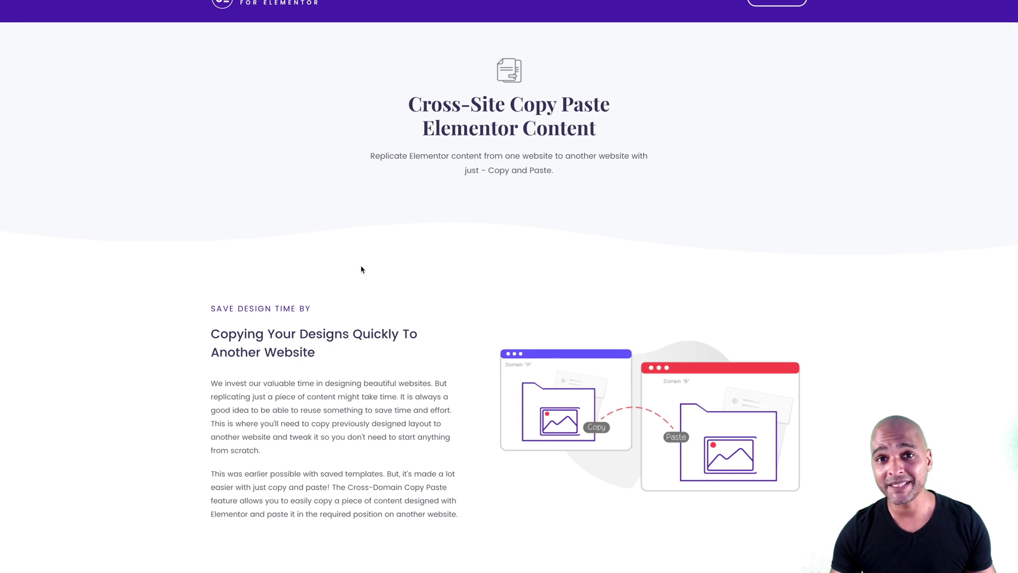
scroll(362, 270, up, 1)
key(ctrl+Tab)
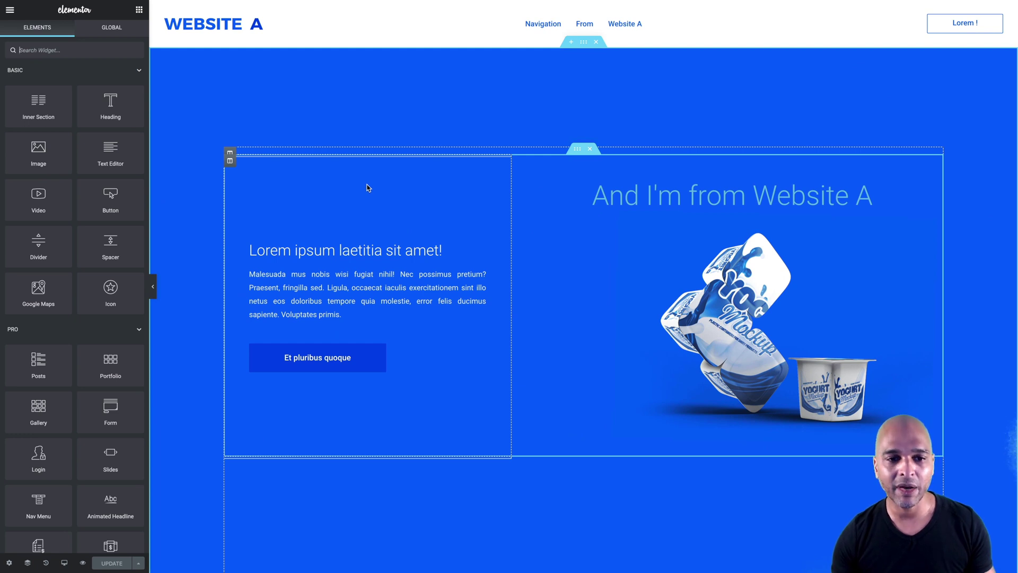
Step: Show the Navigator outline in the Website A, B and C editors, then go to the Media Library
click(27, 564)
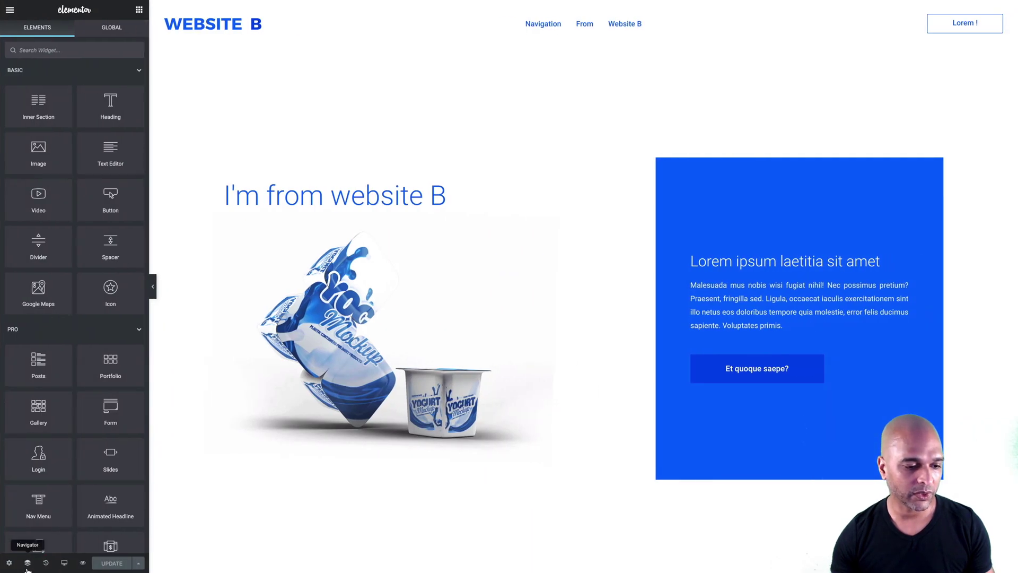
click(27, 564)
key(ctrl+Right)
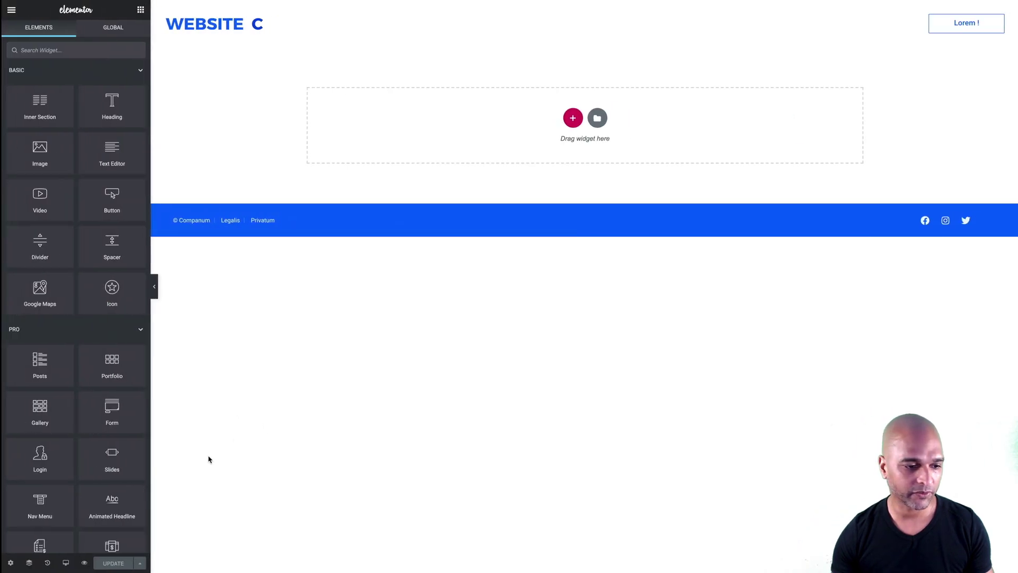
click(27, 564)
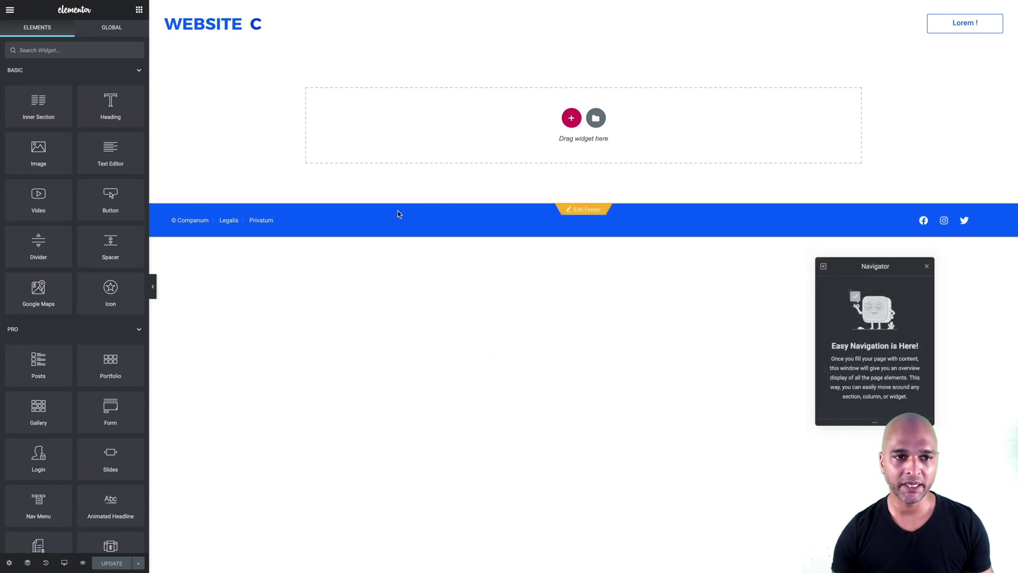
key(ctrl+Tab)
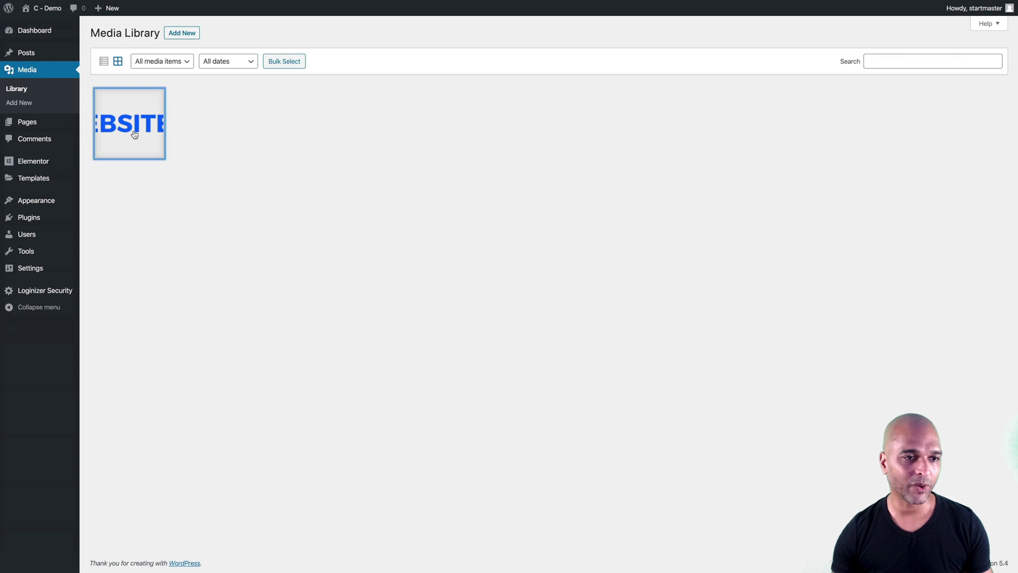
Step: Return to the Website C editor, toggle its full-width preview, and move to the Website A editor
key(ctrl+Tab)
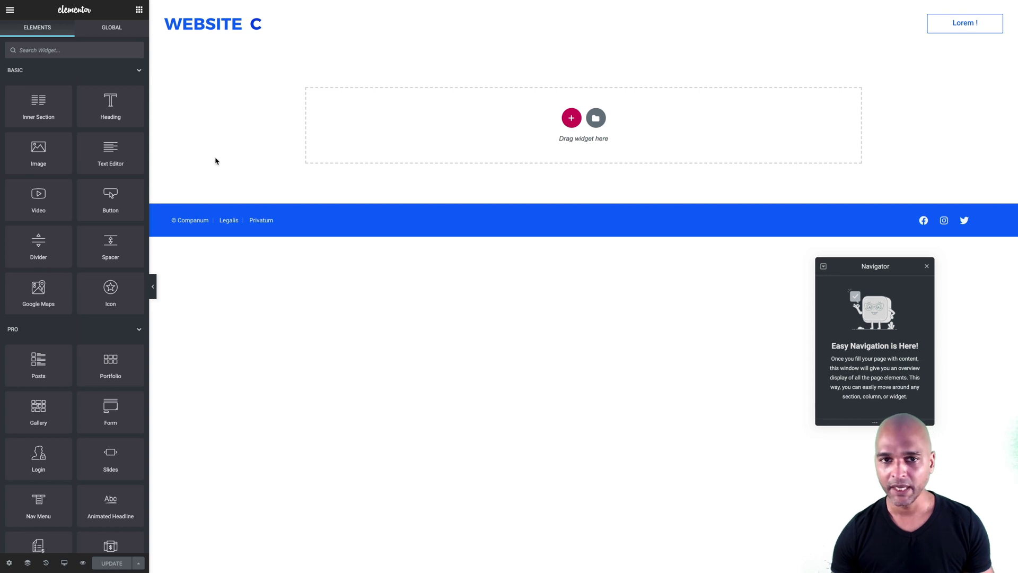
key(ctrl+Right)
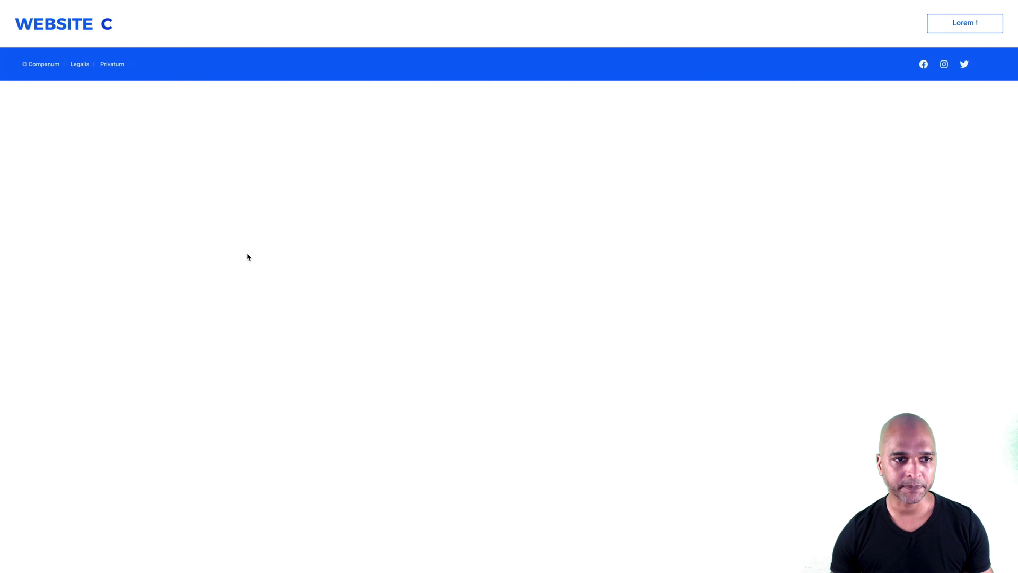
key(ctrl+Left)
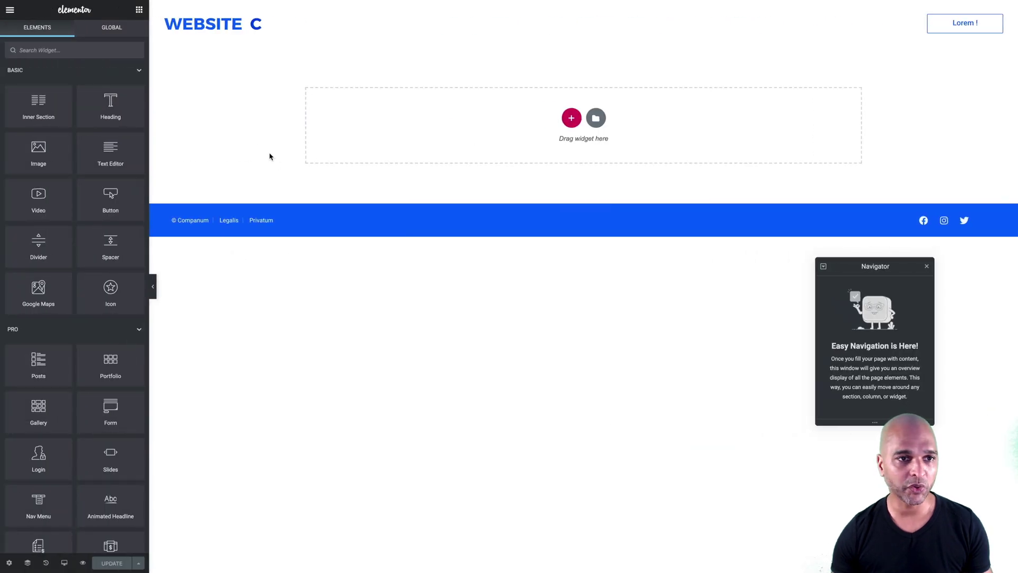
key(ctrl+Left)
key(ctrl+Left)
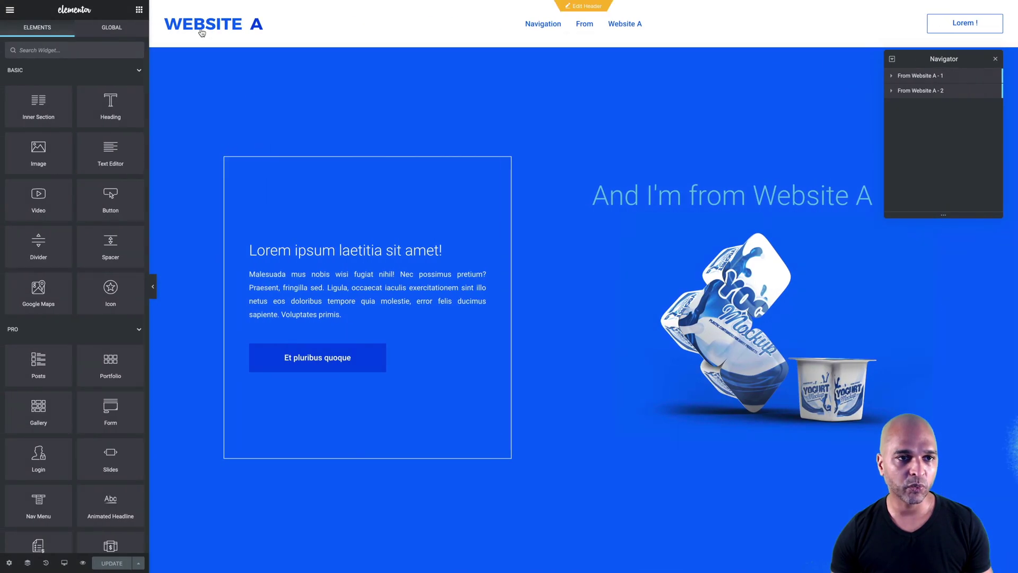
Step: Copy the From Website A - 1 section with UAE Copy from its Navigator menu
right_click(910, 78)
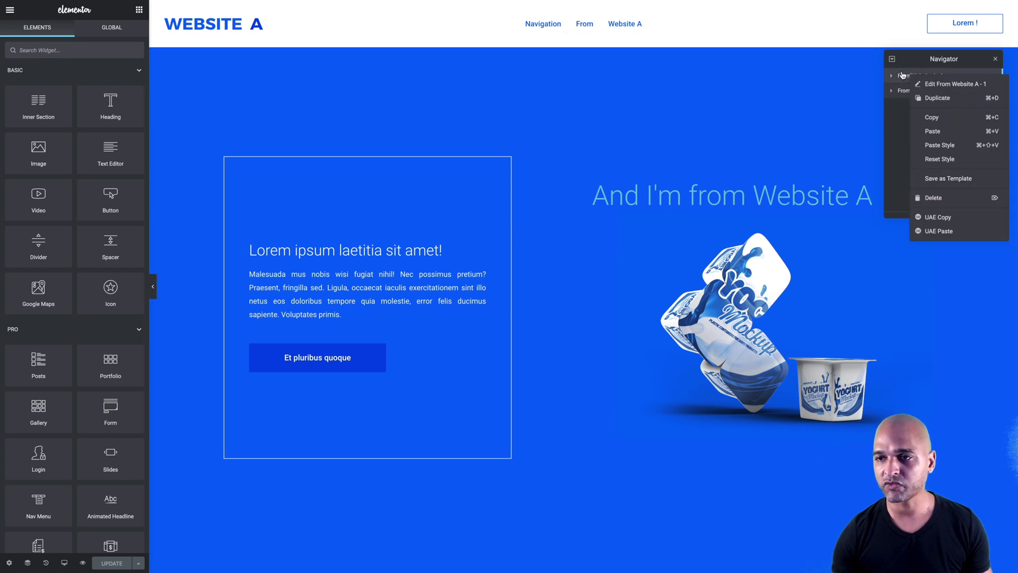
click(822, 106)
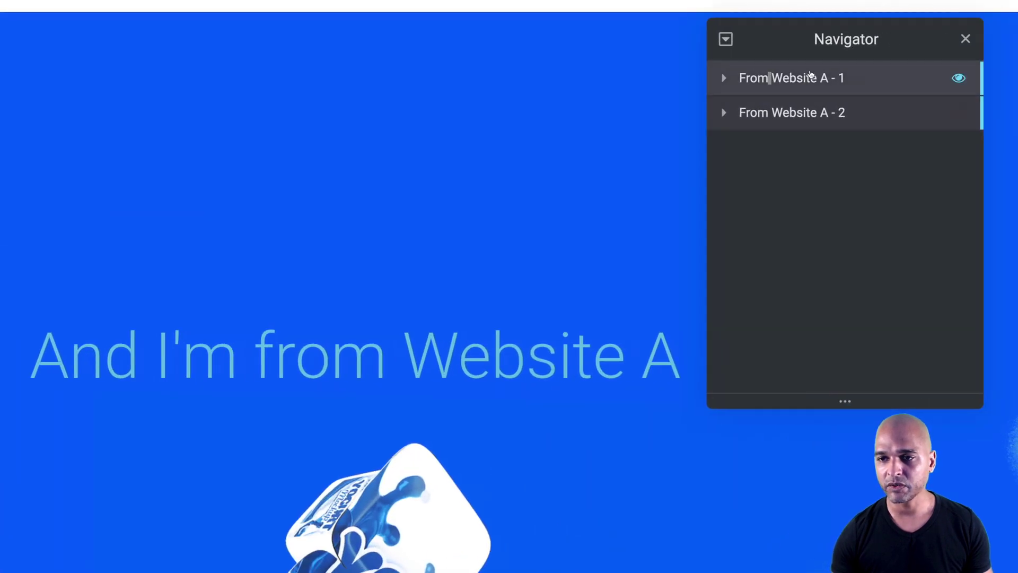
right_click(810, 74)
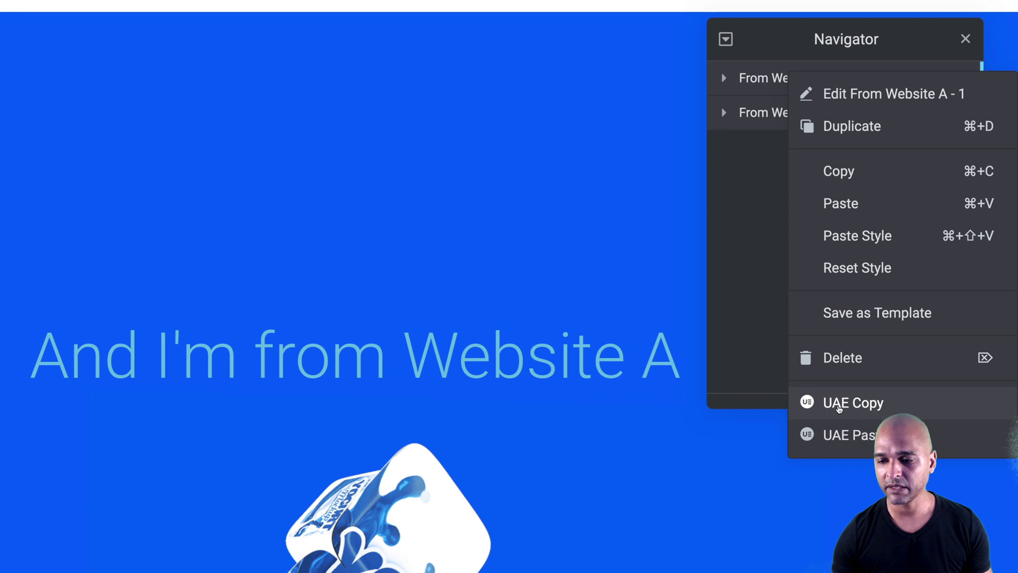
click(837, 407)
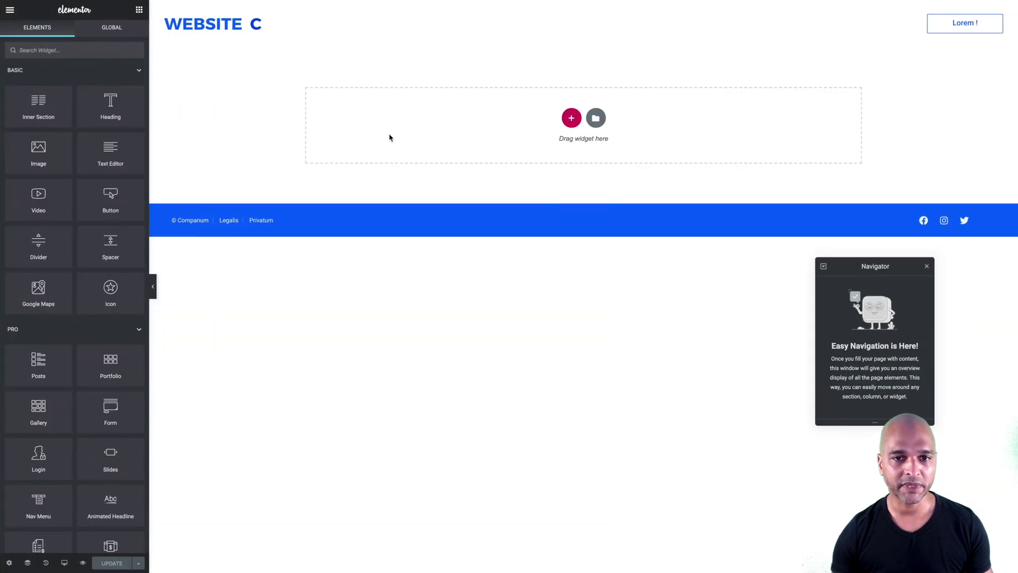
Step: Add a new empty single-column section to the Website C page
right_click(499, 122)
click(494, 109)
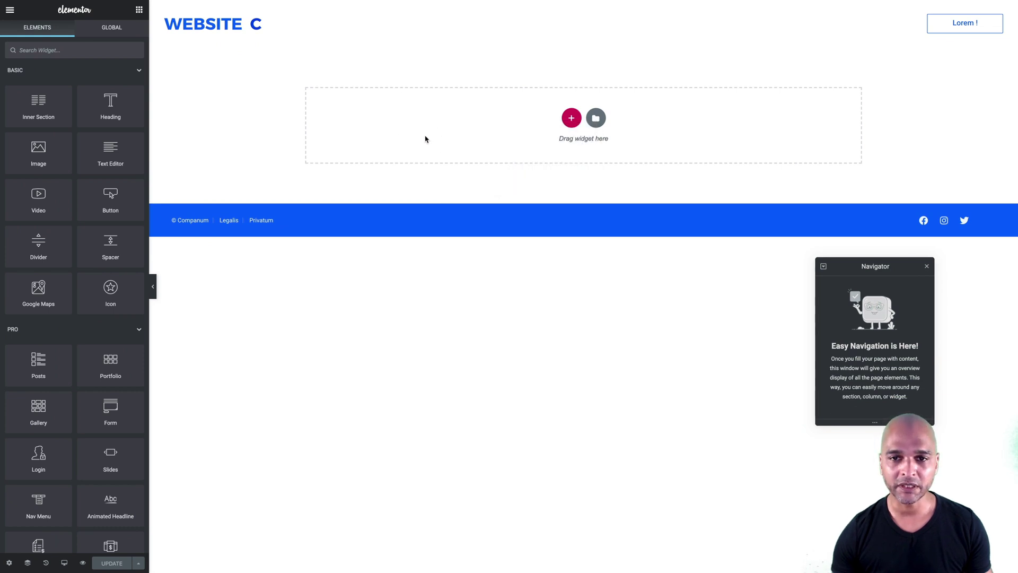
click(577, 122)
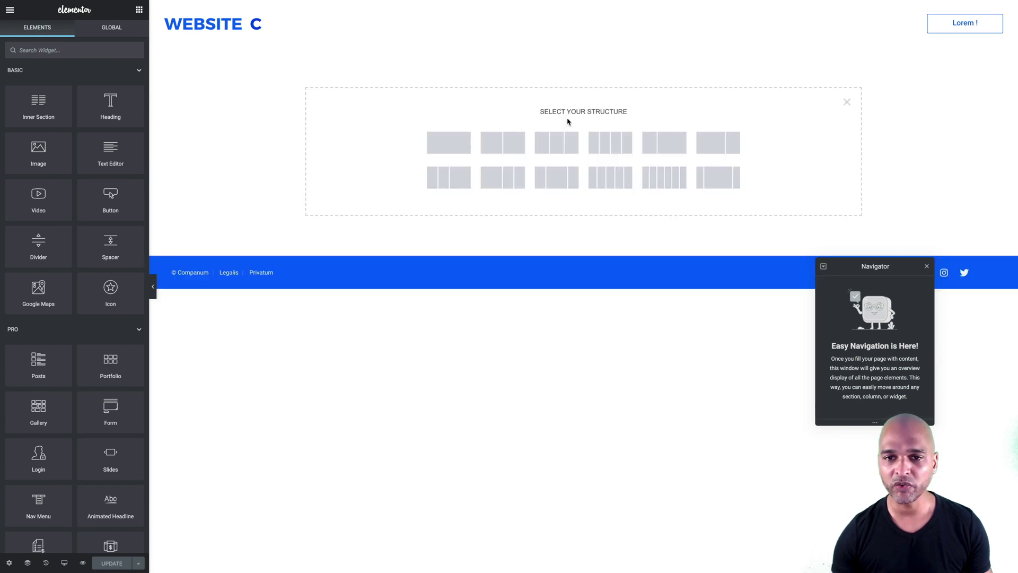
click(455, 143)
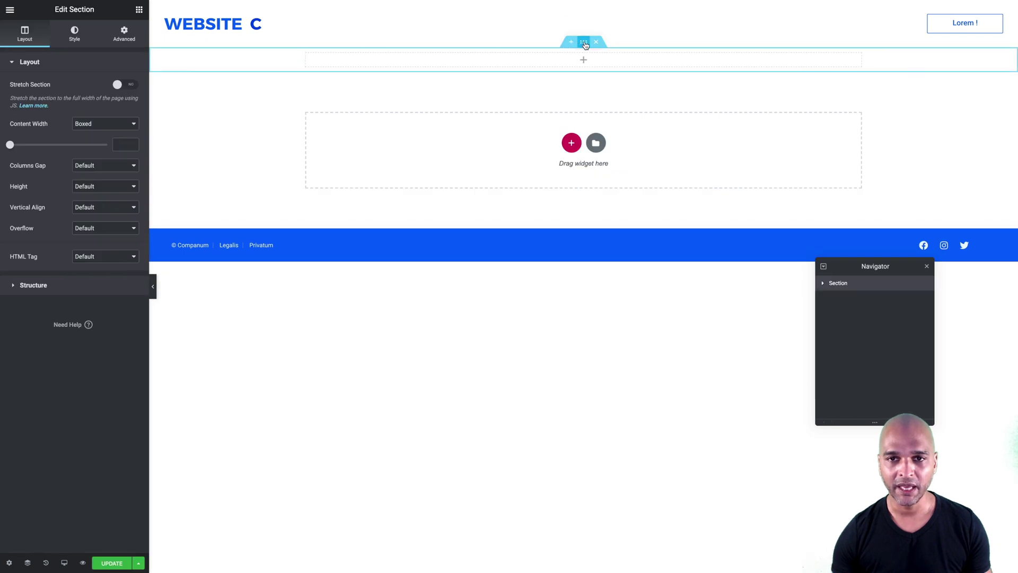
Step: UAE Paste the From Website A - 1 section into the new section
right_click(585, 46)
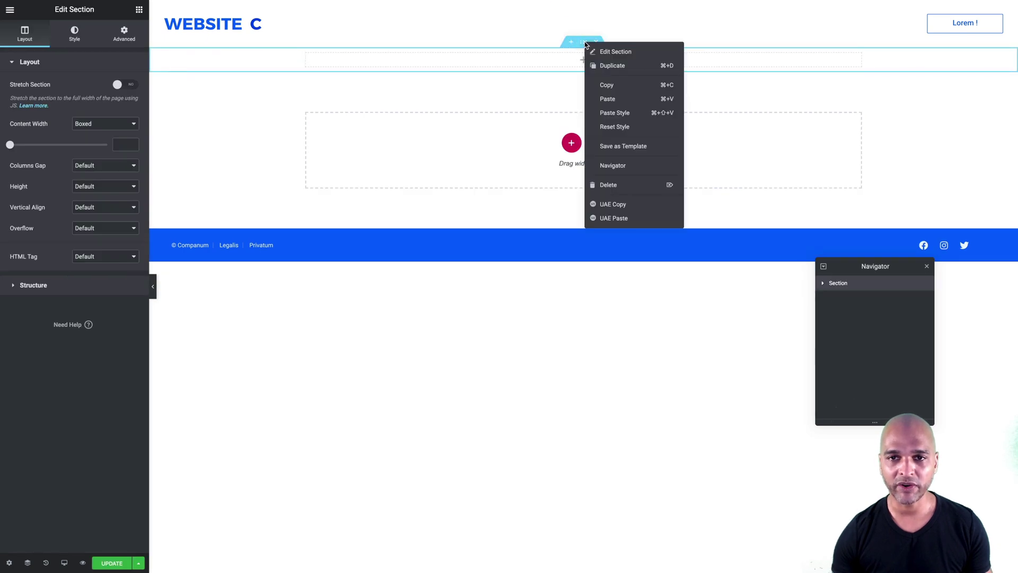
click(616, 219)
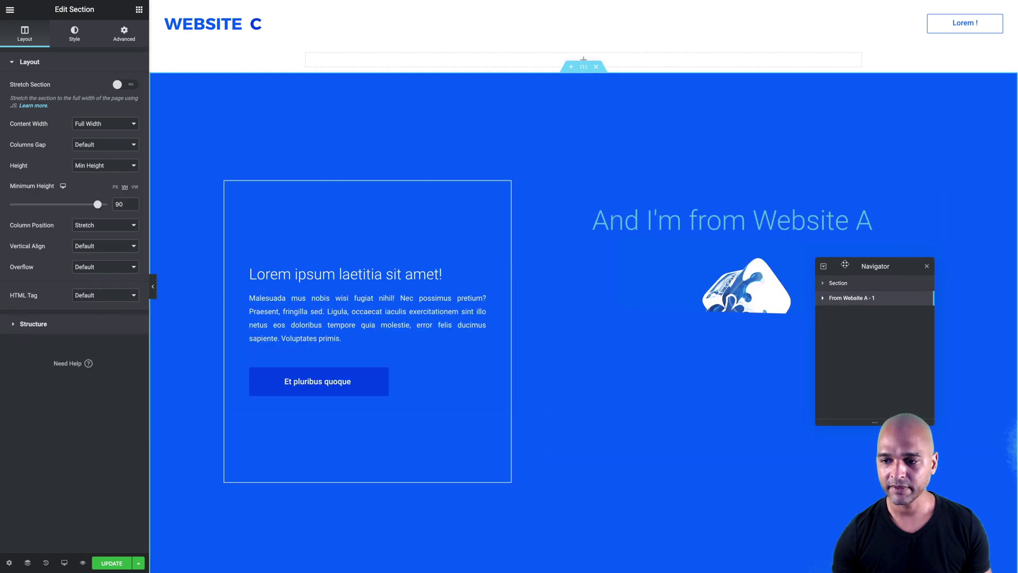
drag(845, 264, 877, 154)
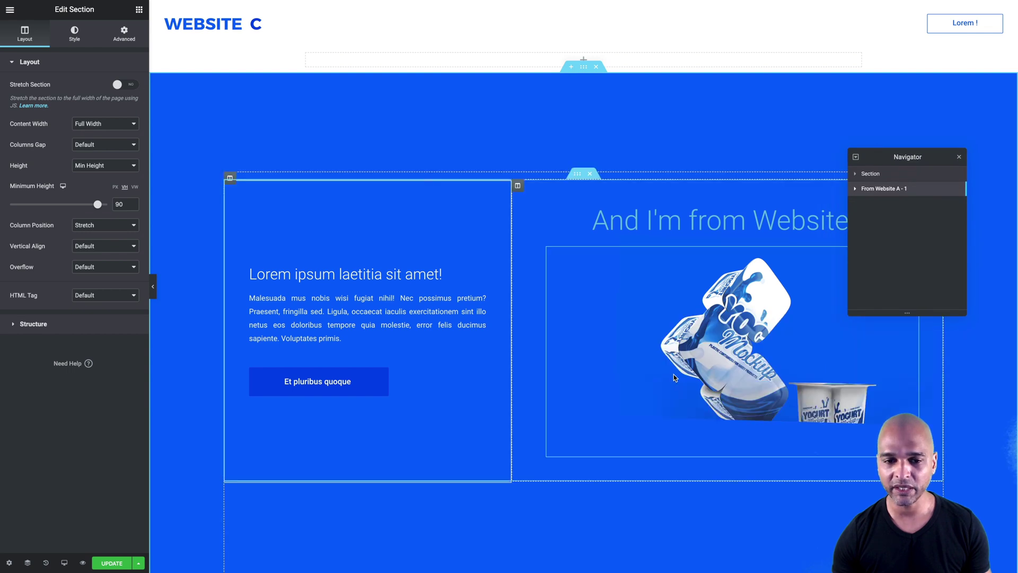
scroll(673, 374, down, 5)
scroll(674, 374, up, 5)
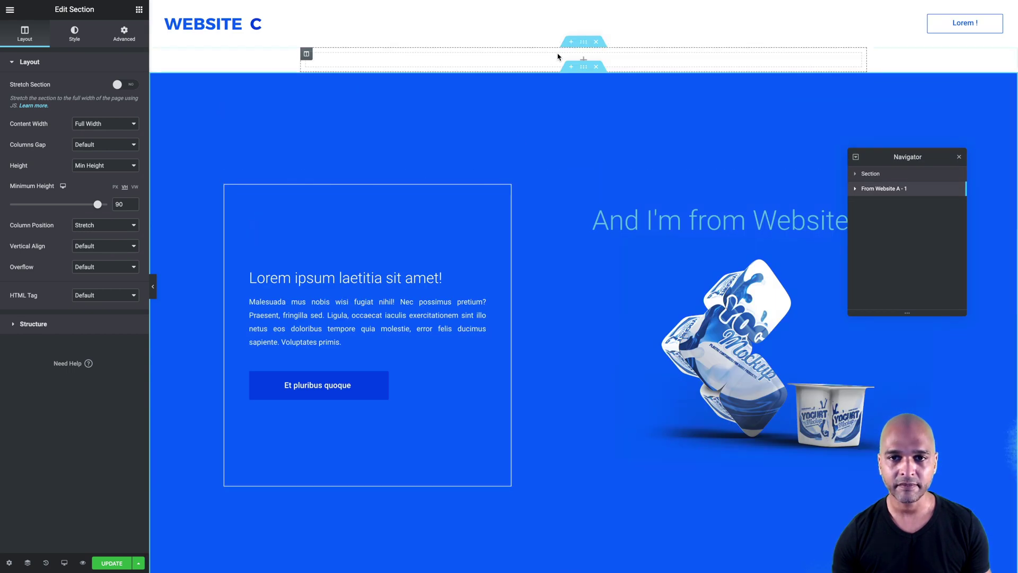
Step: Delete the leftover empty placeholder section from the Website C page
click(596, 42)
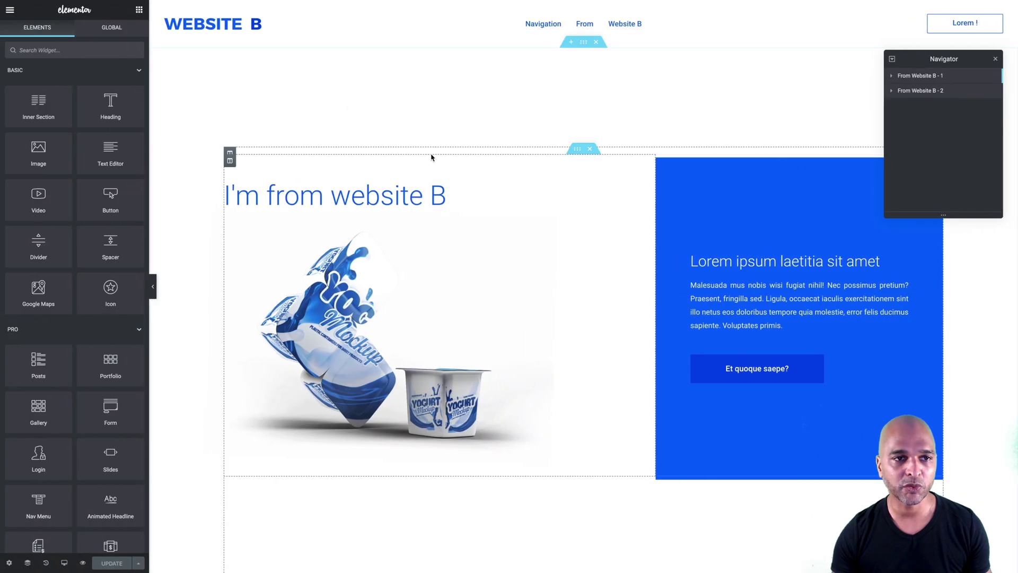
Step: Copy From Website B - 1 and paste it after From Website A - 1
right_click(913, 80)
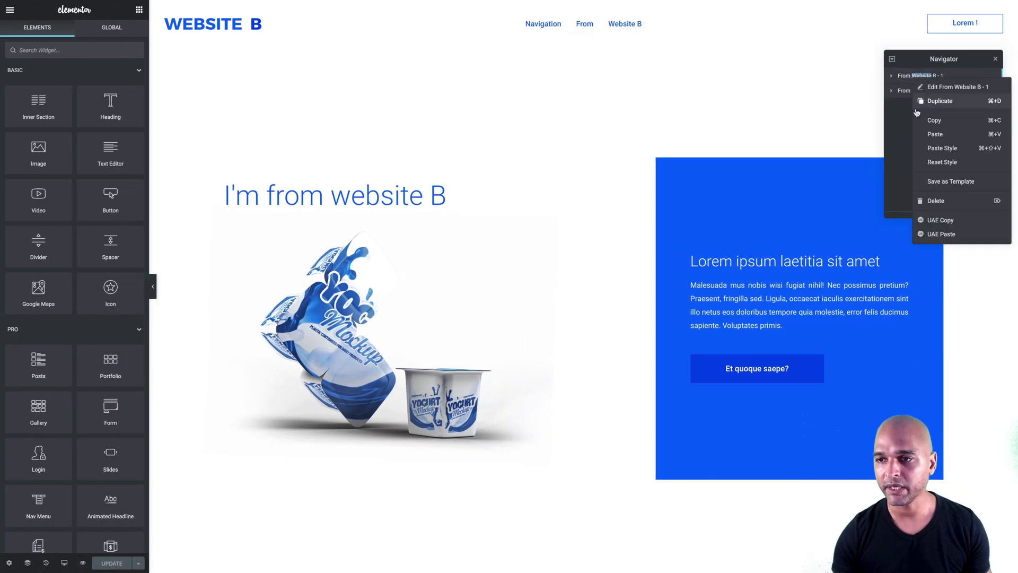
click(939, 234)
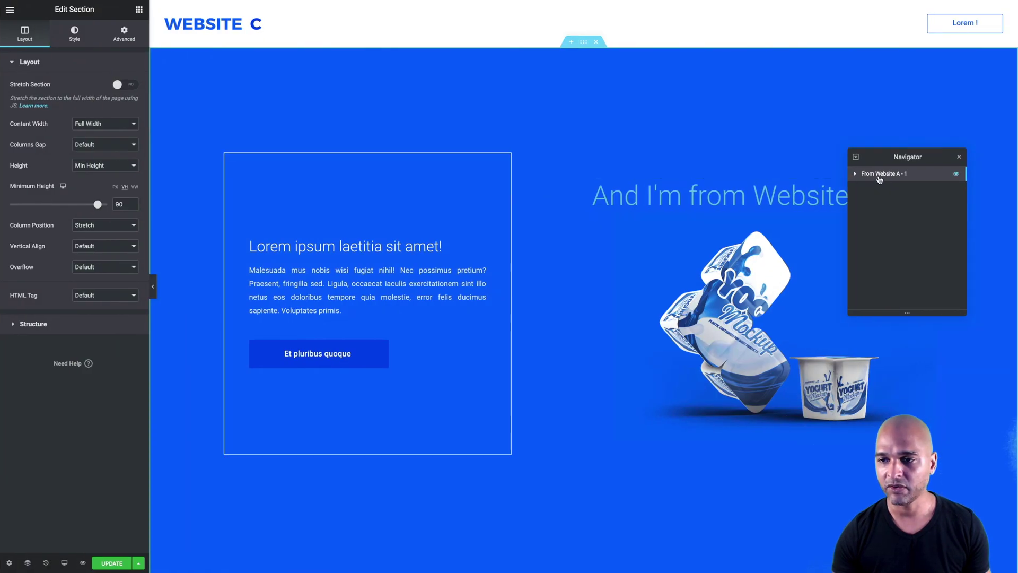
right_click(880, 179)
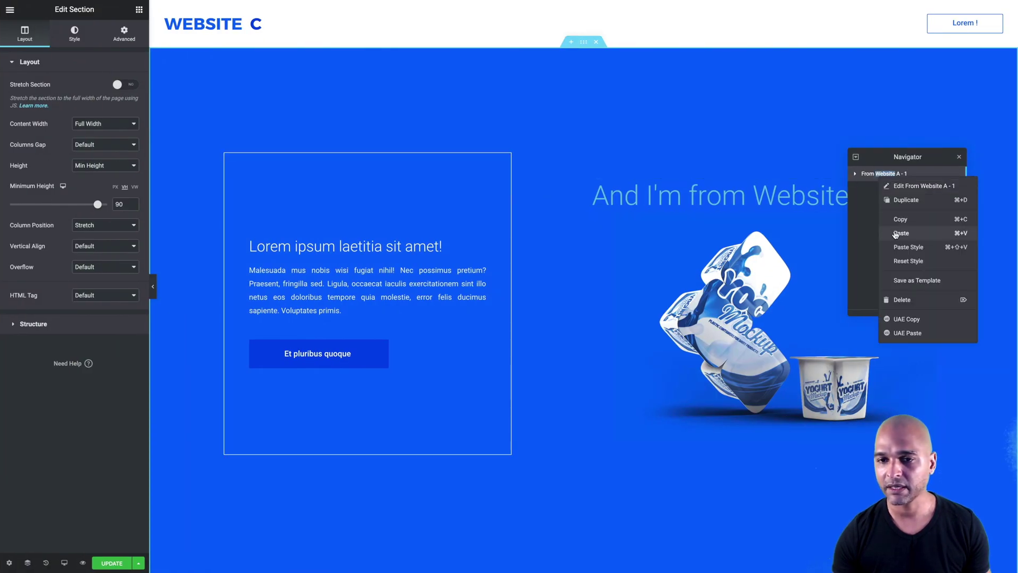
click(905, 330)
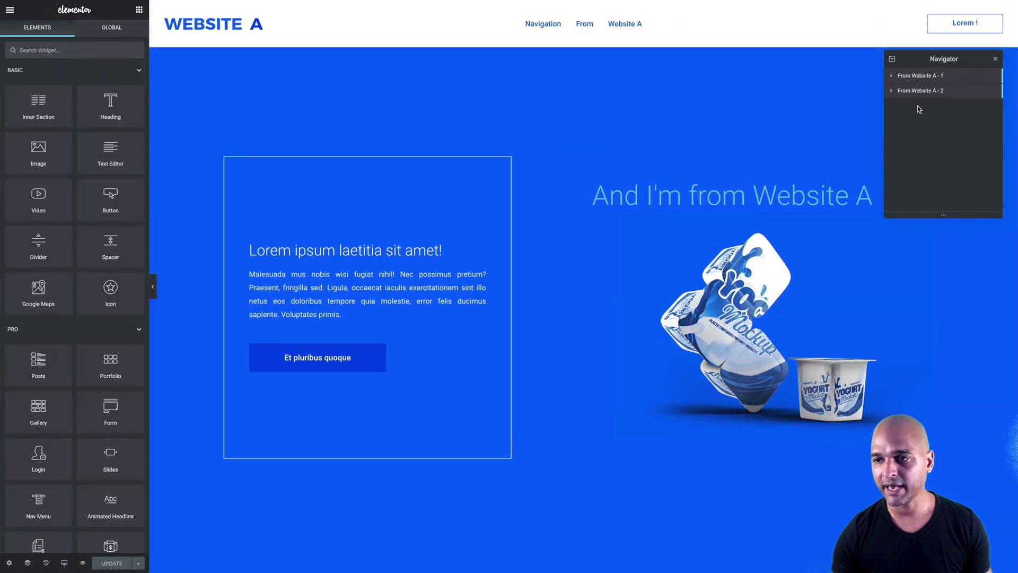
Step: Copy From Website A - 2 and paste it after From Website B - 1
right_click(917, 92)
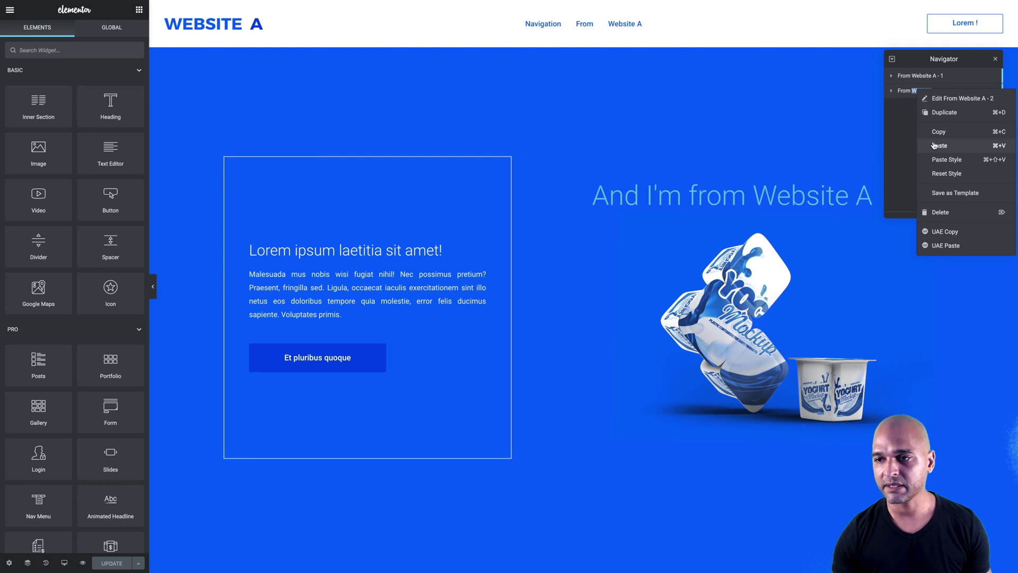
click(941, 245)
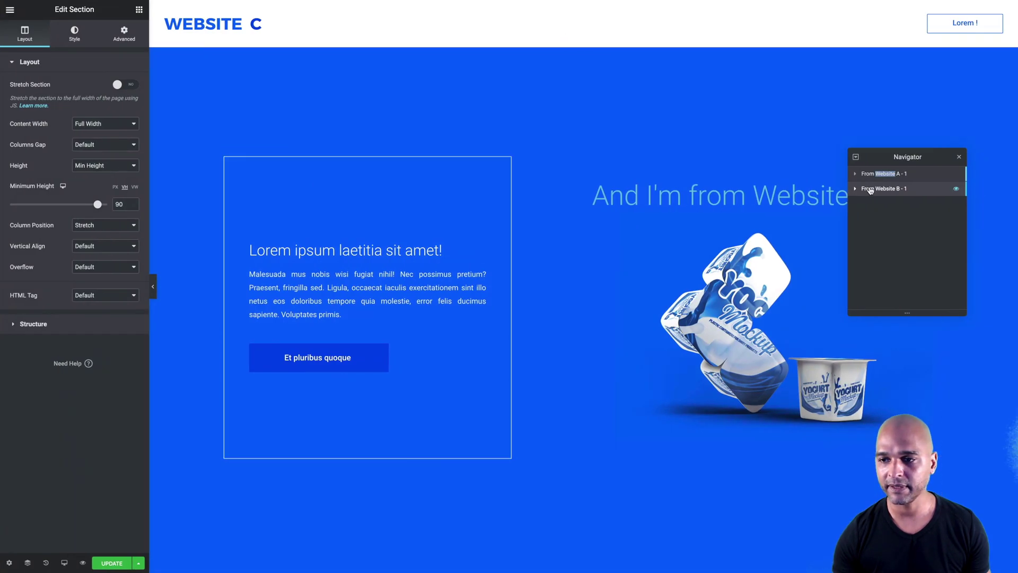
right_click(869, 190)
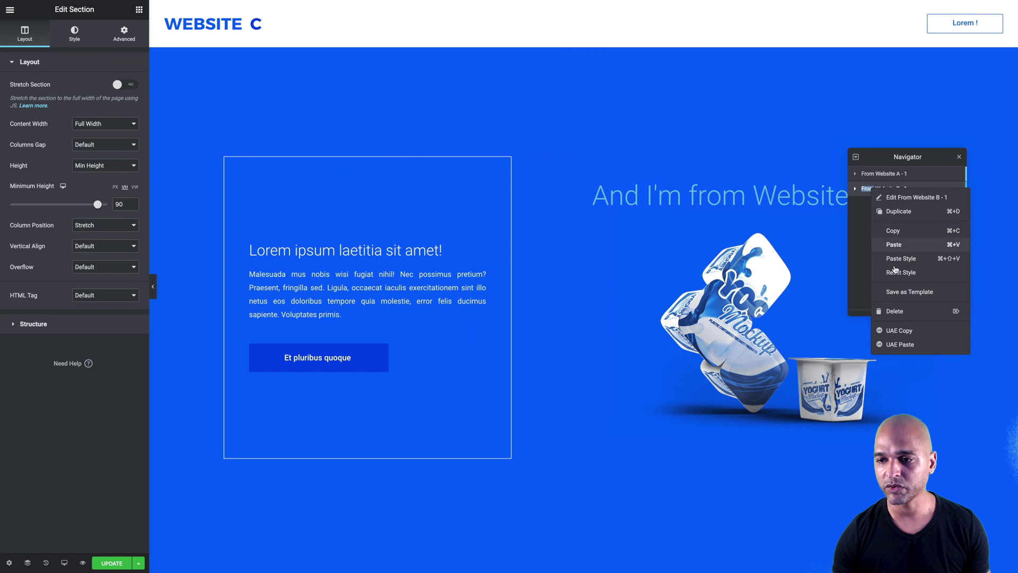
click(900, 346)
scroll(741, 336, down, 6)
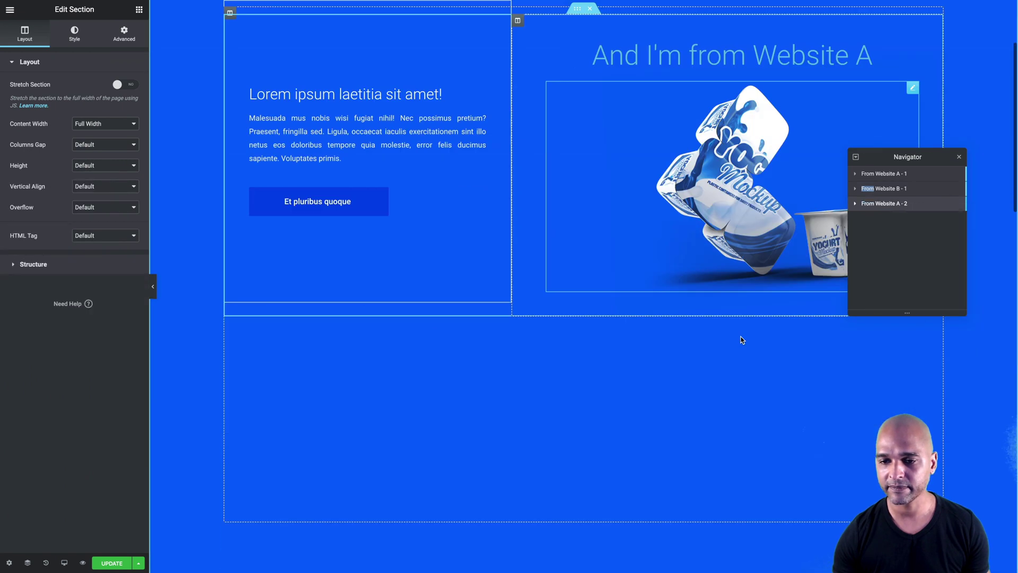
scroll(742, 339, down, 10)
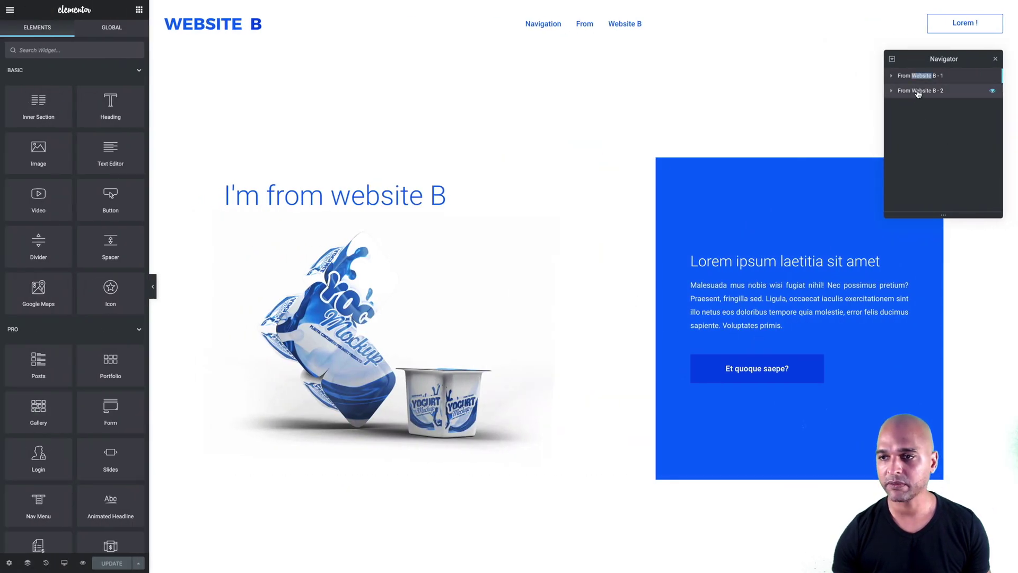
Step: Copy From Website B - 2 and paste it at the end, after From Website A - 2
right_click(918, 94)
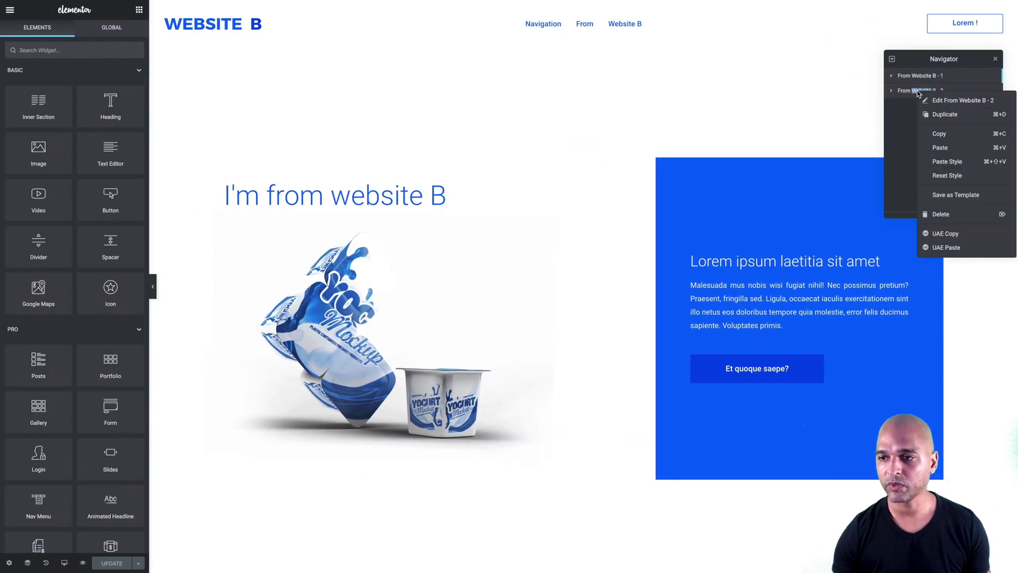
click(944, 235)
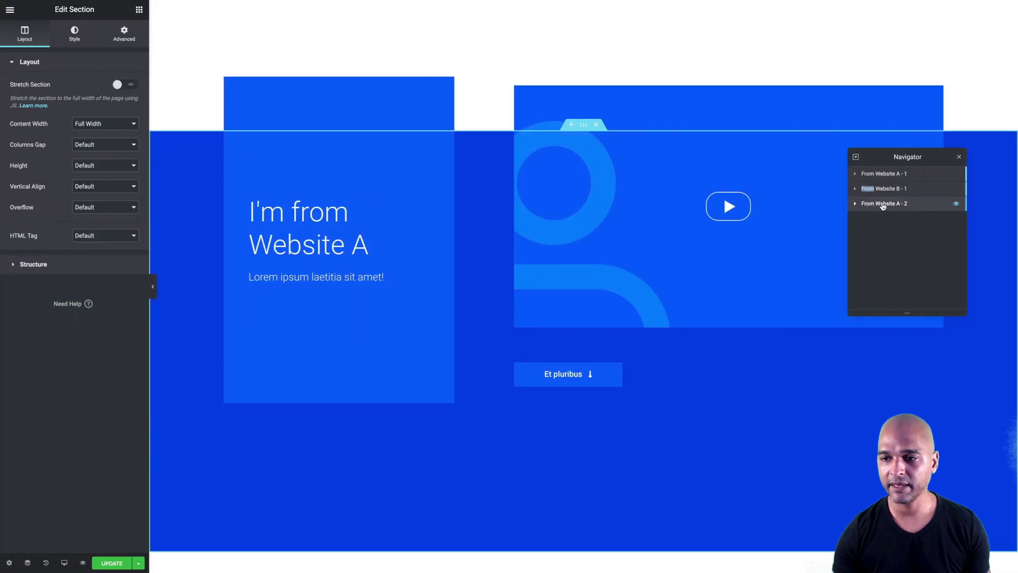
right_click(883, 205)
click(910, 360)
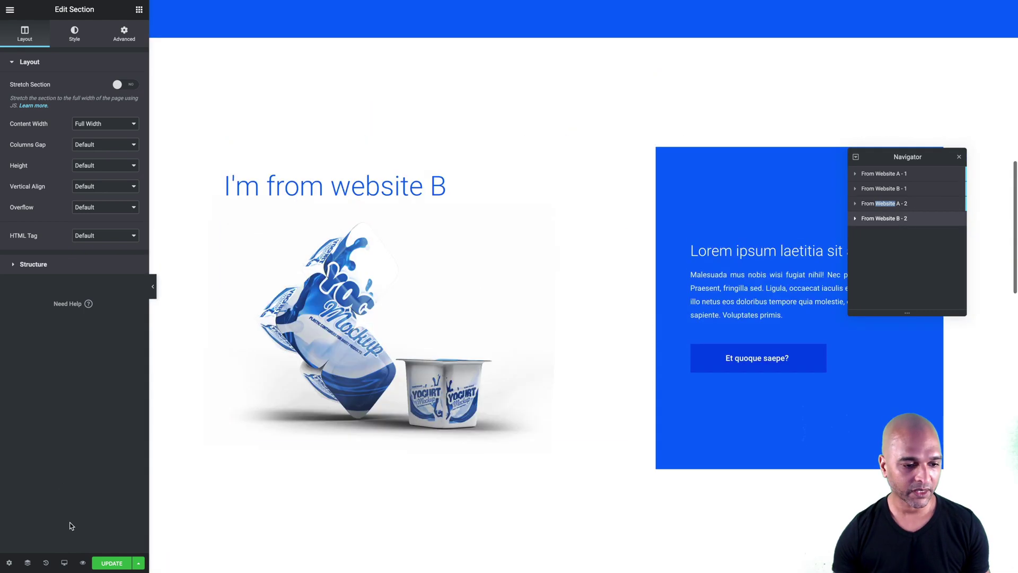
Step: Save the four-section Website C page with Update
click(111, 563)
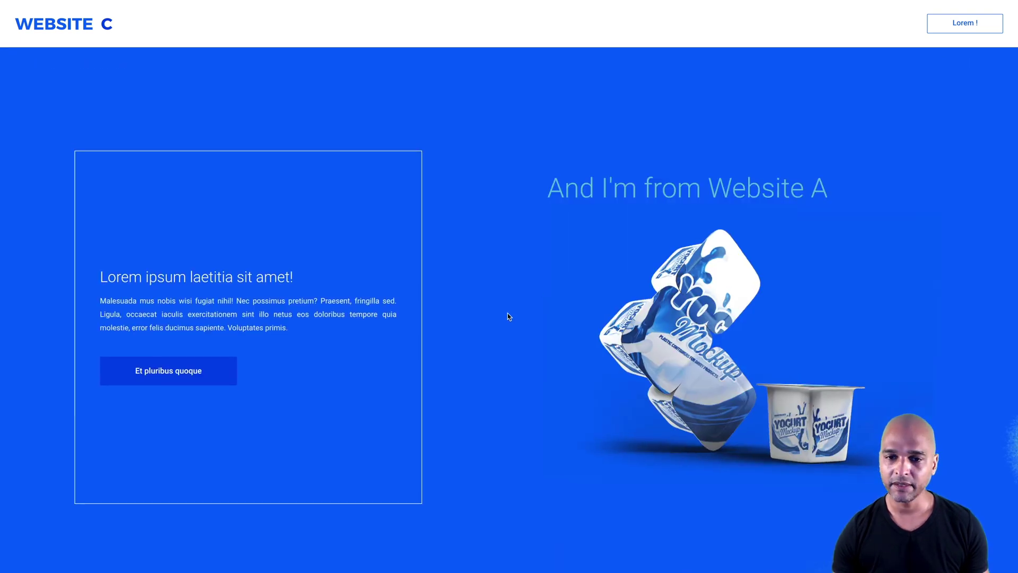
Step: Scroll the live Website C page, then review the stacked sections in iPhone 6/7/8 emulation
scroll(493, 342, down, 2)
scroll(492, 342, down, 10)
scroll(492, 342, down, 11)
scroll(492, 342, down, 7)
scroll(492, 342, up, 10)
scroll(492, 342, up, 12)
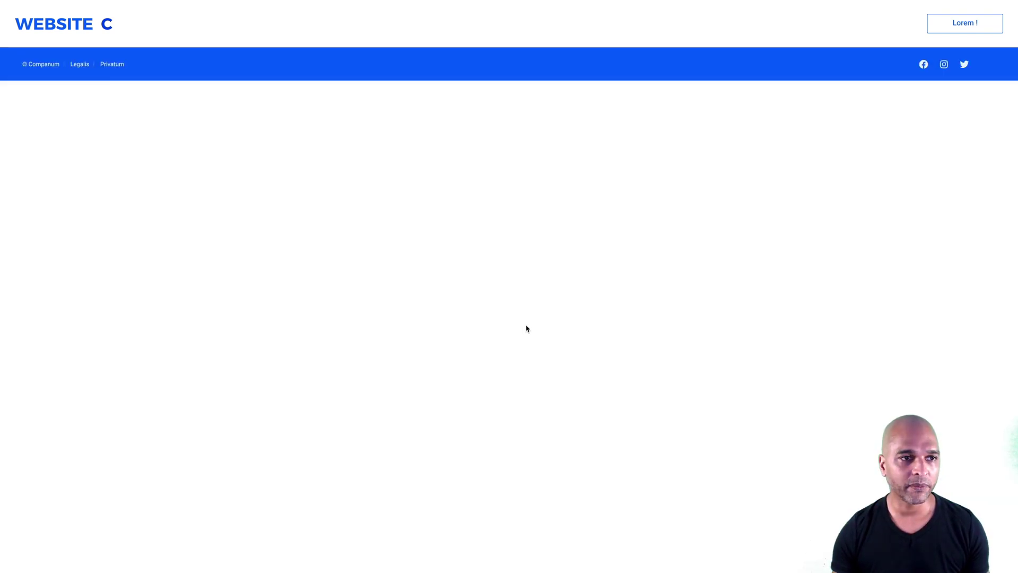
scroll(527, 329, down, 5)
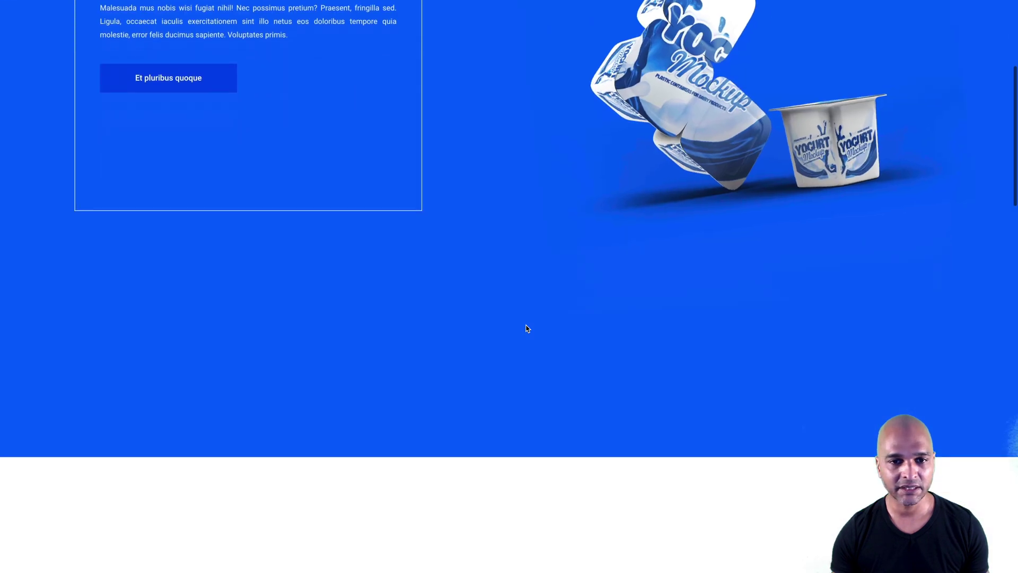
scroll(526, 329, down, 8)
scroll(526, 329, up, 12)
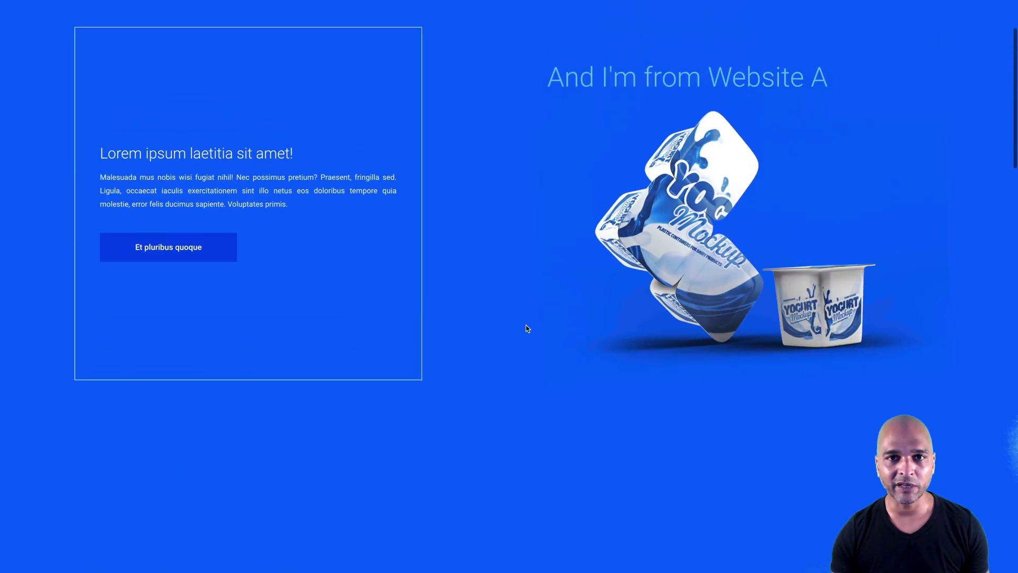
scroll(527, 329, up, 2)
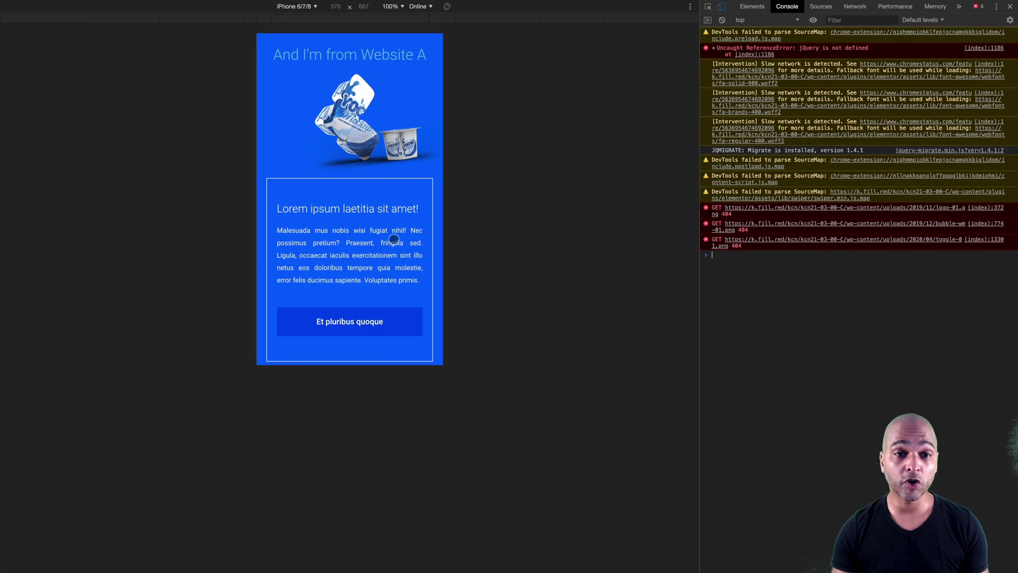
scroll(394, 239, down, 6)
scroll(393, 239, down, 7)
scroll(393, 239, down, 8)
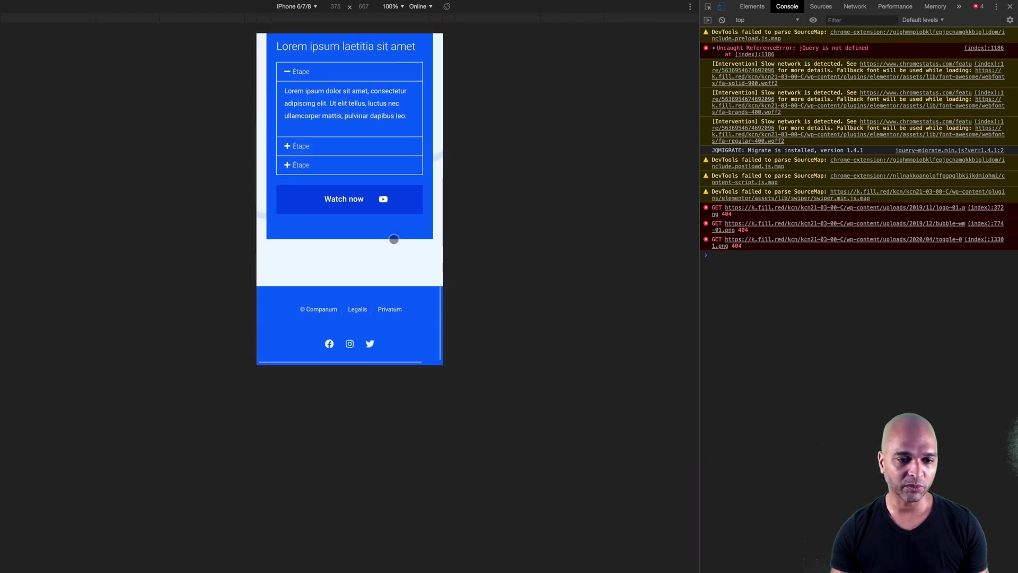
scroll(394, 240, up, 10)
scroll(393, 239, up, 3)
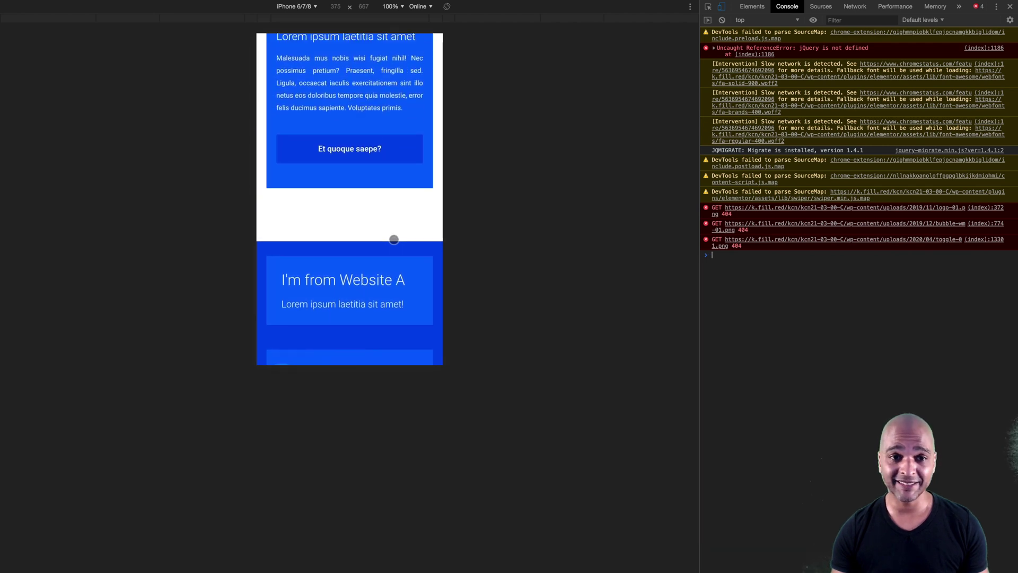